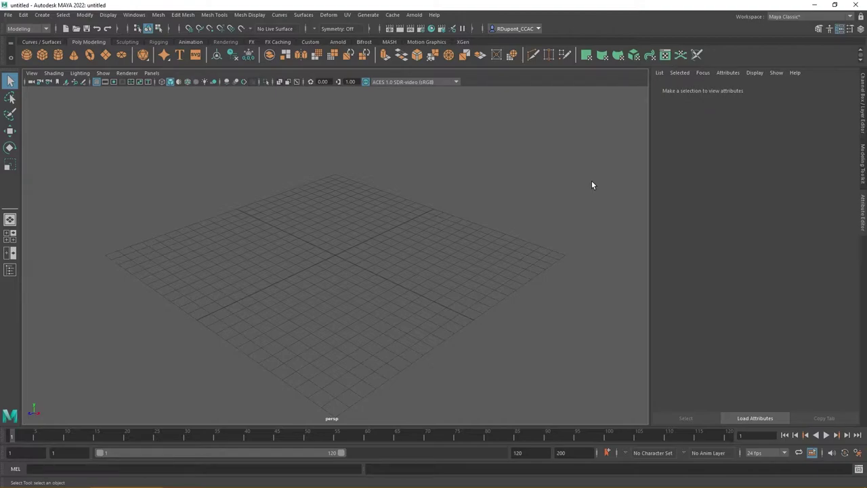
# Step: Create a polygon sphere at the grid's centre, scale it uniformly to about 5.13, and deselect it
pyautogui.click(27, 54)
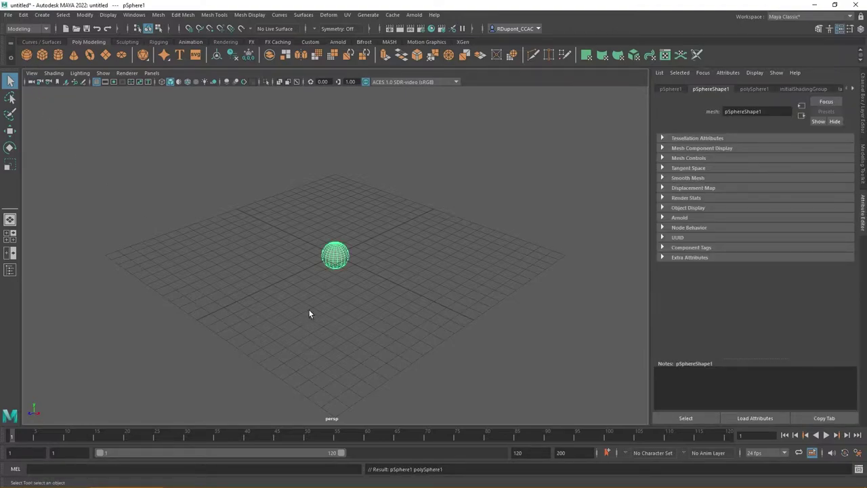
pyautogui.press('w')
pyautogui.press('e')
pyautogui.press('r')
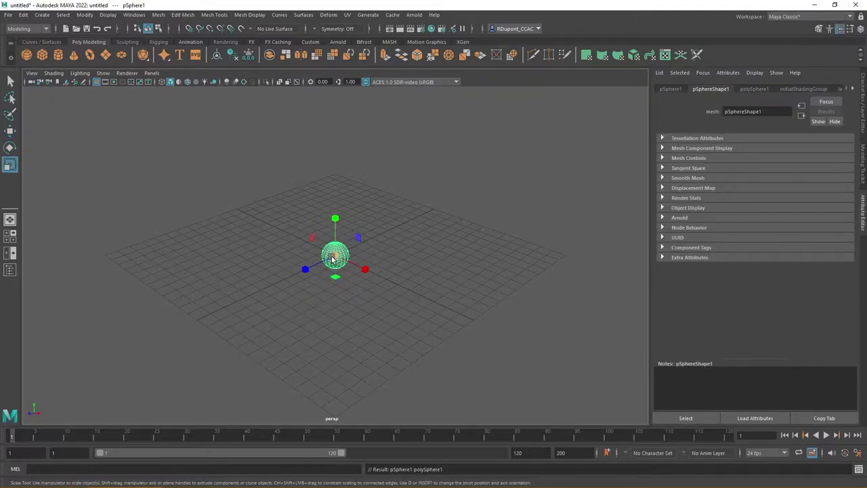
pyautogui.moveTo(336, 255); pyautogui.dragTo(430, 252)
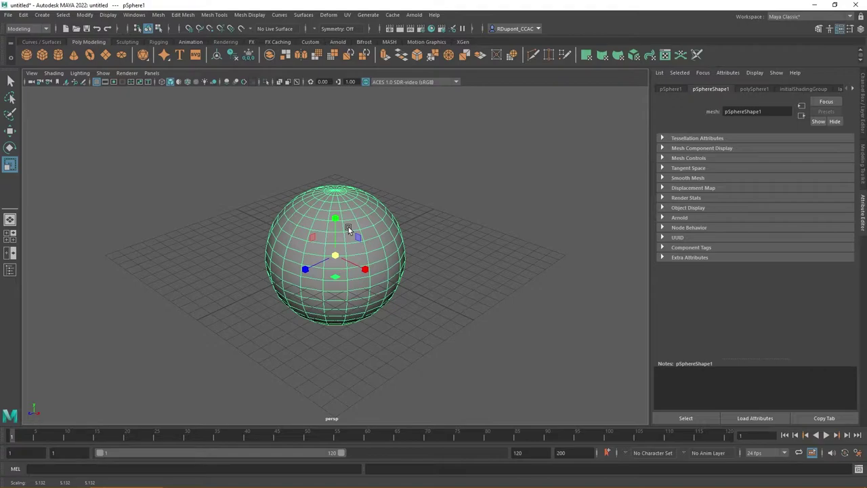
pyautogui.click(233, 208)
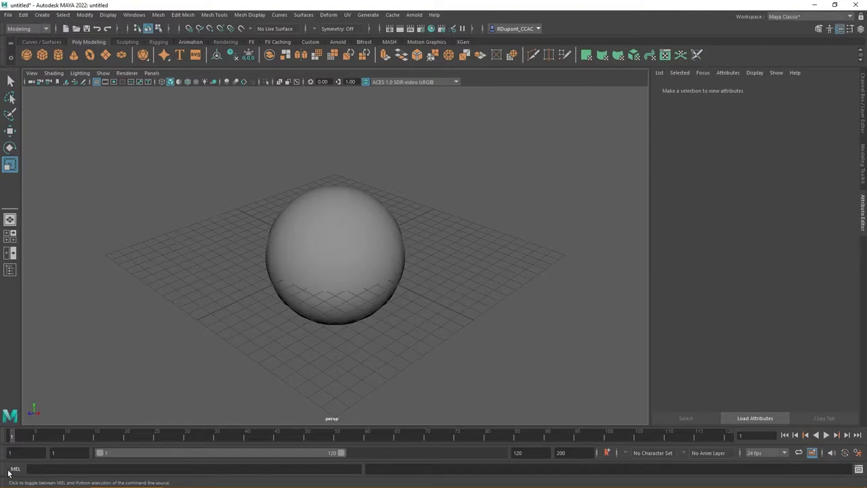
# Step: Switch to File Explorer and examine the subfolders of the default project in Documents > maya > projects
pyautogui.moveTo(8, 482)
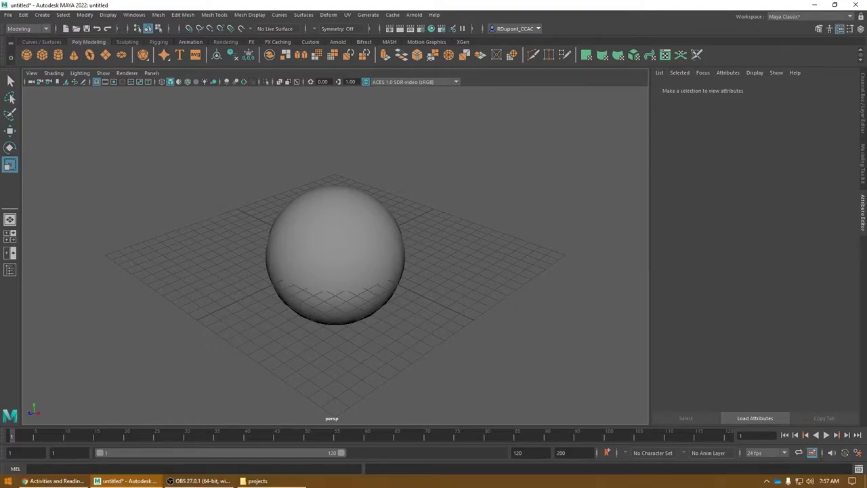
pyautogui.click(258, 481)
pyautogui.click(570, 136)
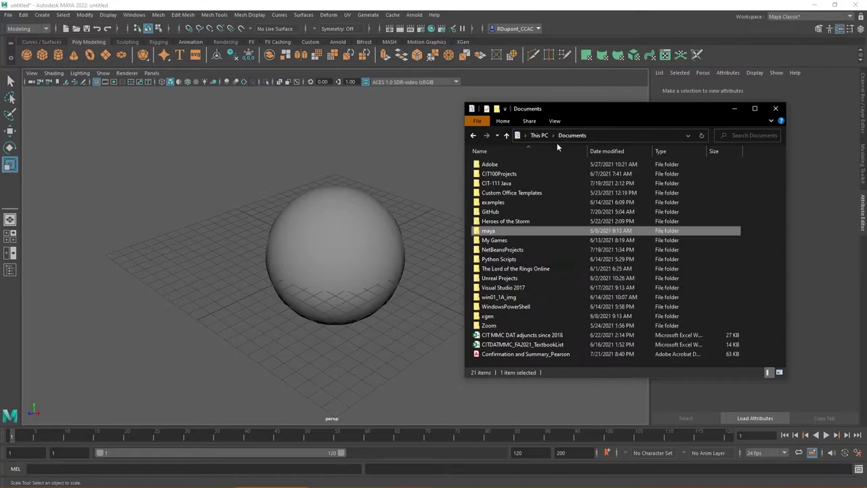
pyautogui.doubleClick(485, 231)
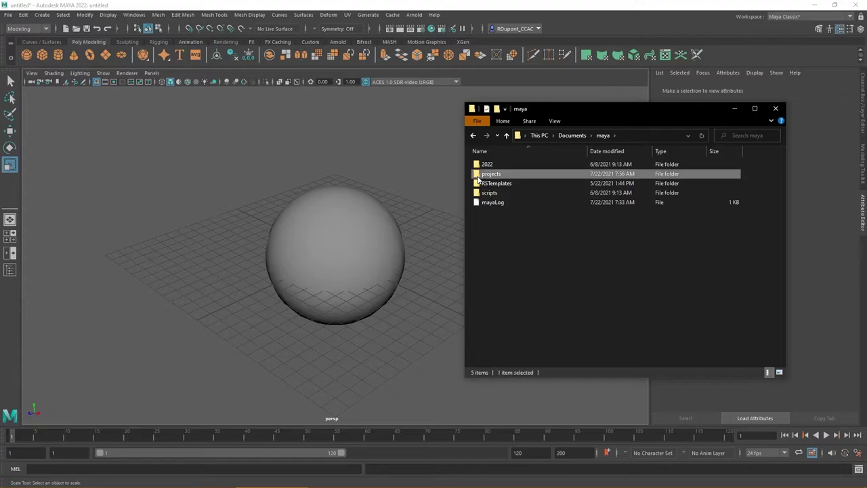
pyautogui.doubleClick(477, 175)
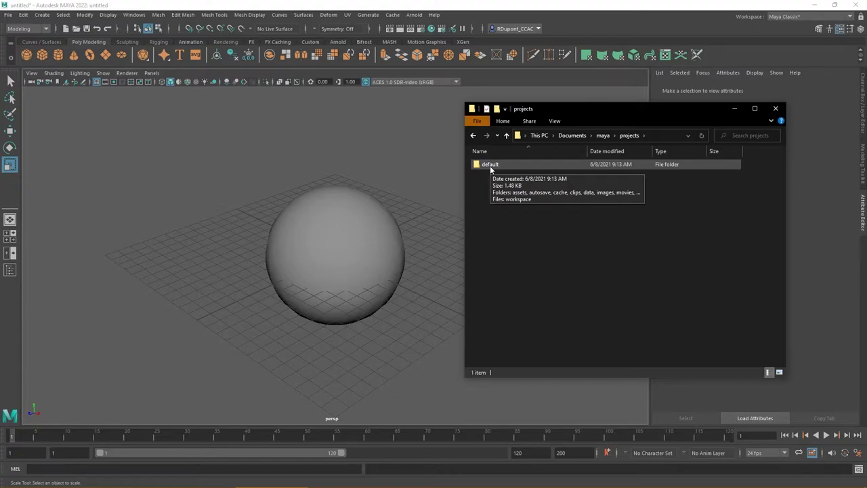
pyautogui.doubleClick(490, 167)
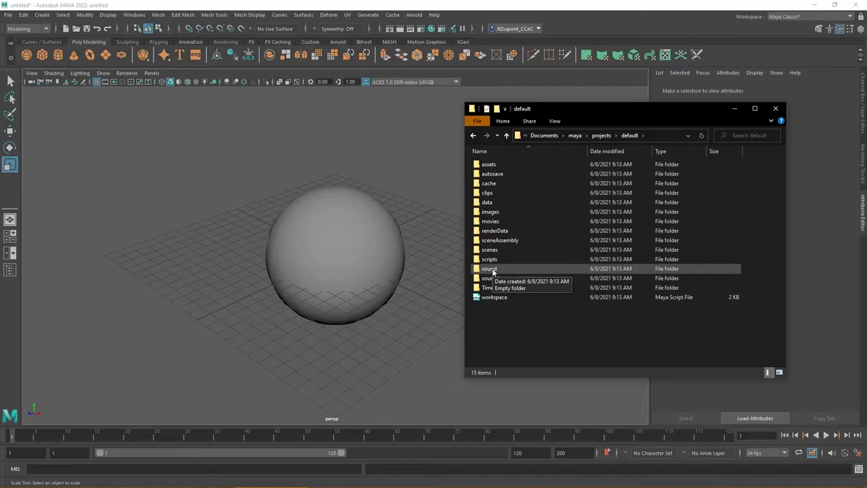
# Step: Switch to Maya and create a new project named Project1 in the maya/projects folder, keeping the standard project locations
pyautogui.click(291, 8)
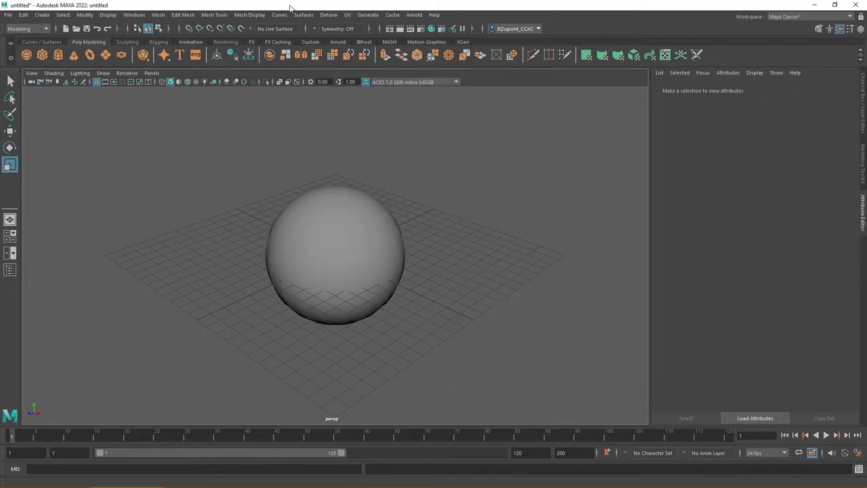
pyautogui.click(9, 15)
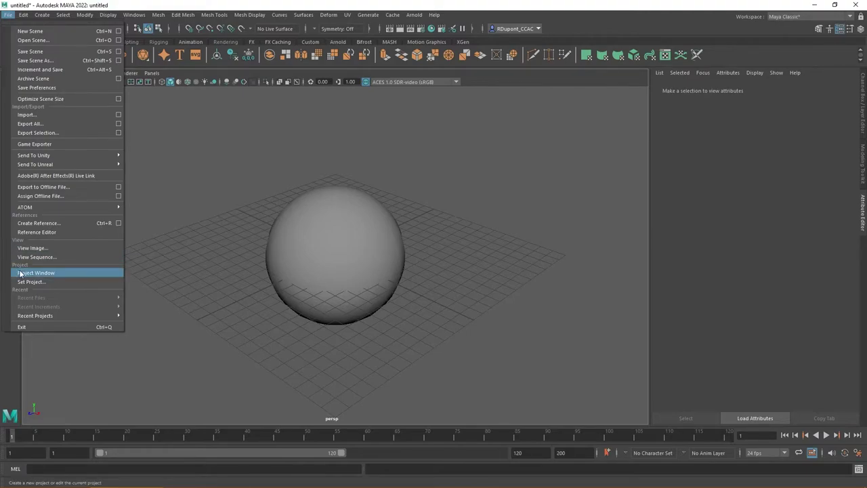
pyautogui.click(60, 273)
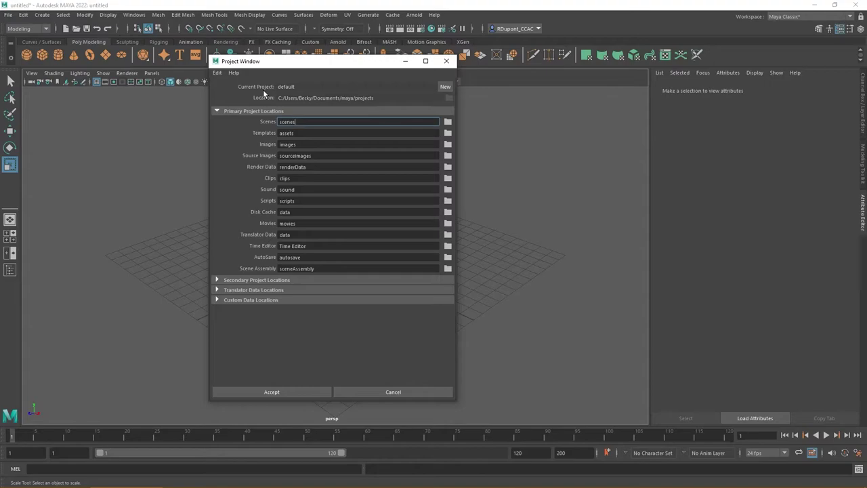
pyautogui.moveTo(265, 62); pyautogui.dragTo(465, 93)
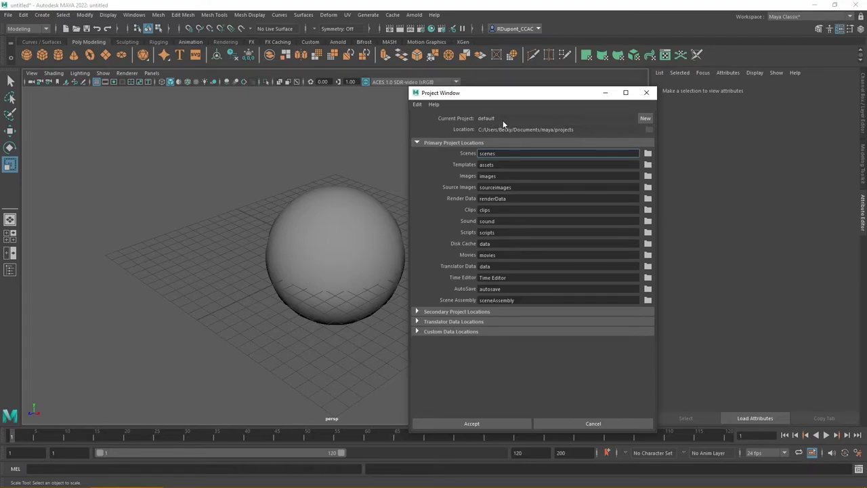
pyautogui.click(641, 119)
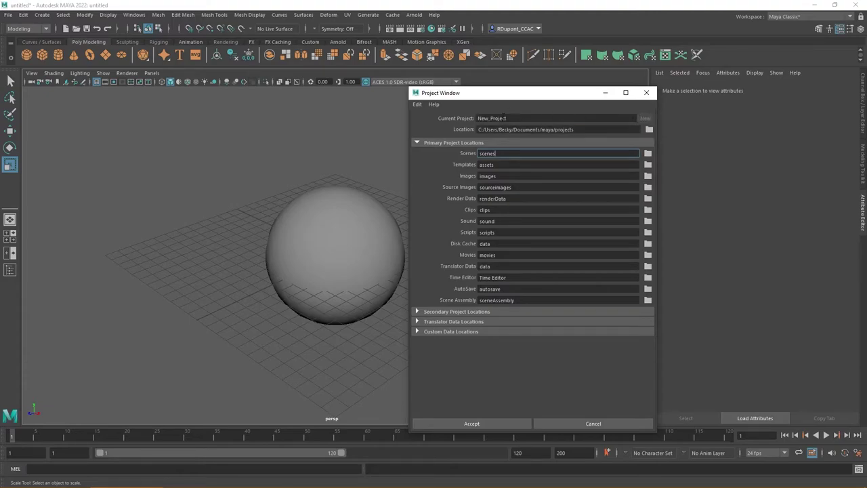
pyautogui.doubleClick(511, 118)
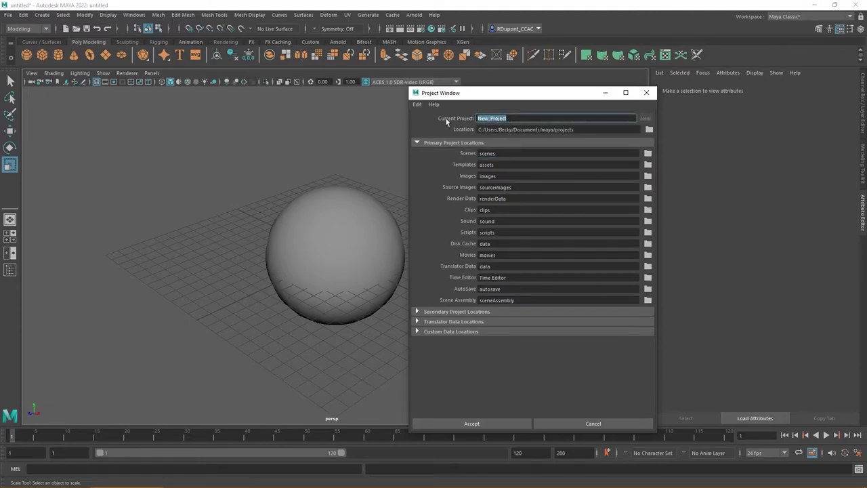
pyautogui.write('Project1')
pyautogui.click(450, 424)
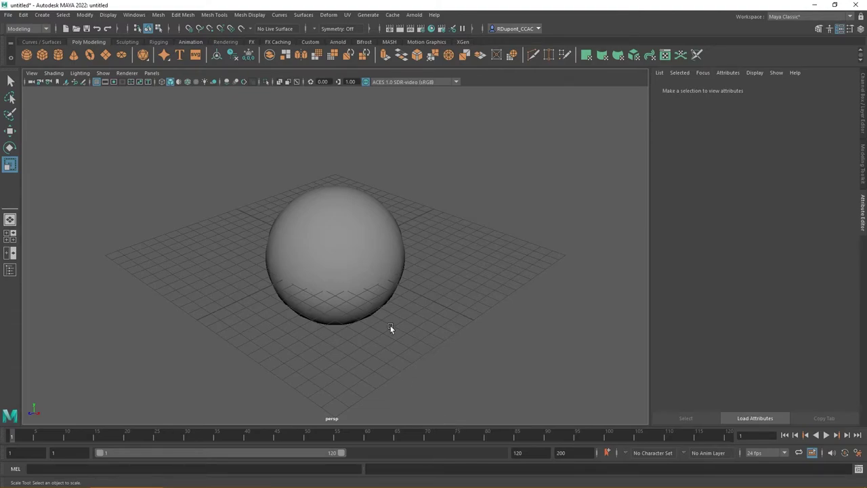
# Step: Check which folder the scene would be saved to under Project1, without saving it
pyautogui.click(8, 14)
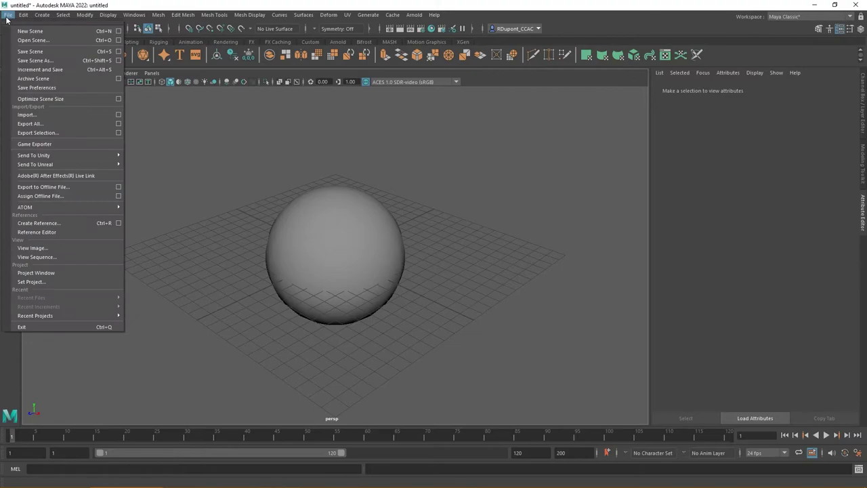
pyautogui.click(37, 53)
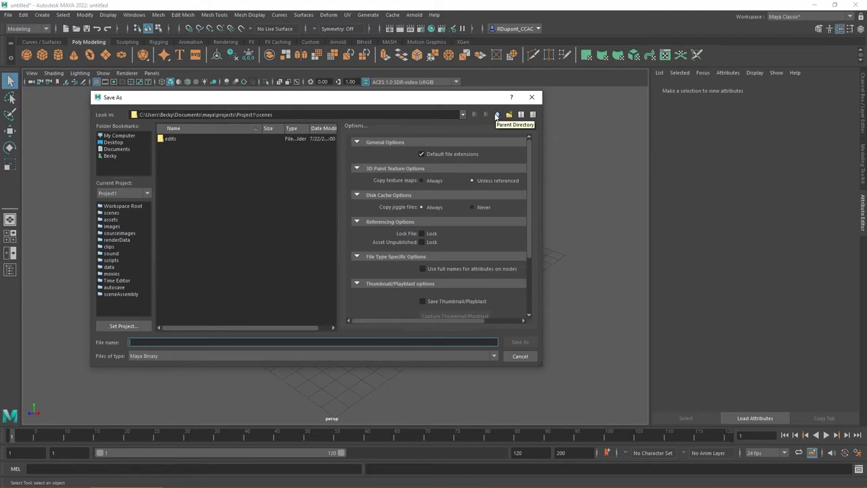
pyautogui.click(520, 356)
pyautogui.press('r')
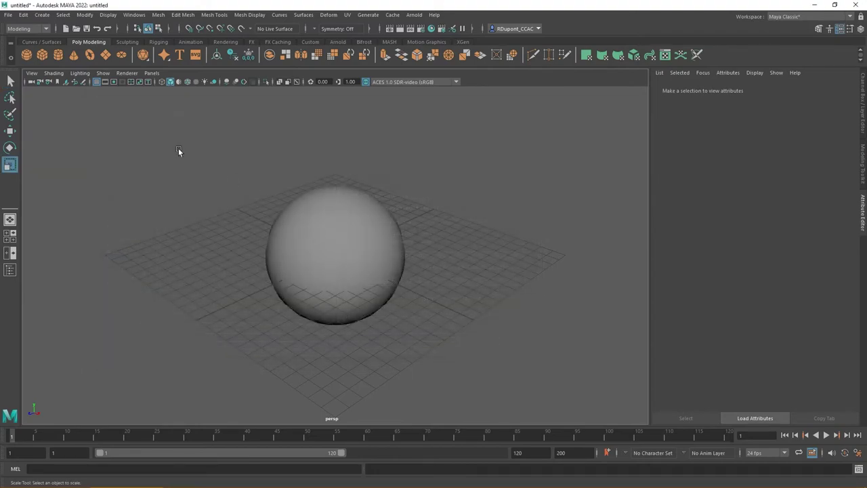
# Step: Set the current project to the default folder in maya\projects
pyautogui.click(10, 14)
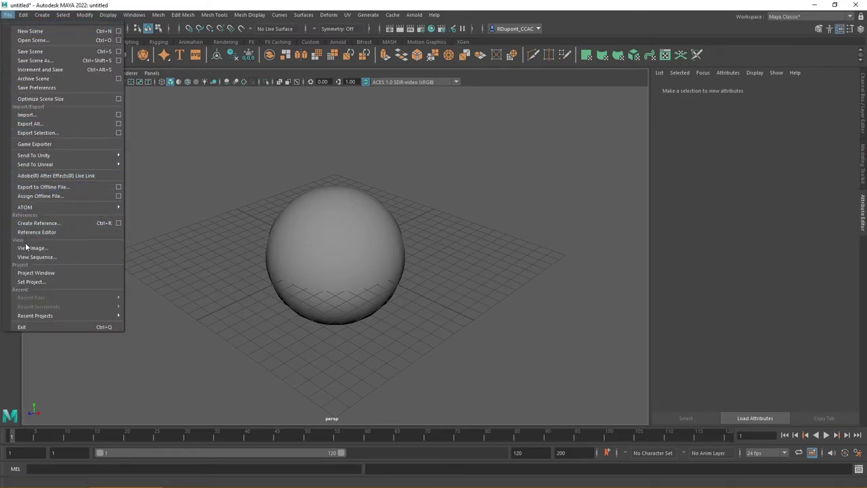
pyautogui.click(58, 282)
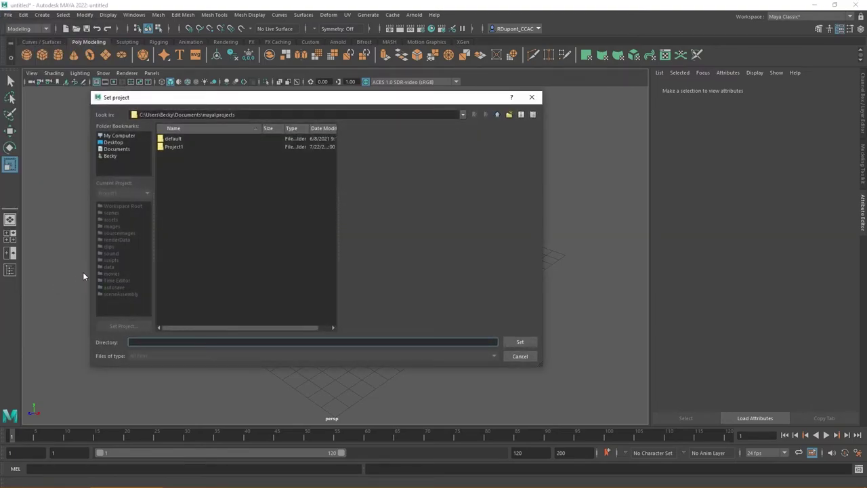
pyautogui.click(184, 139)
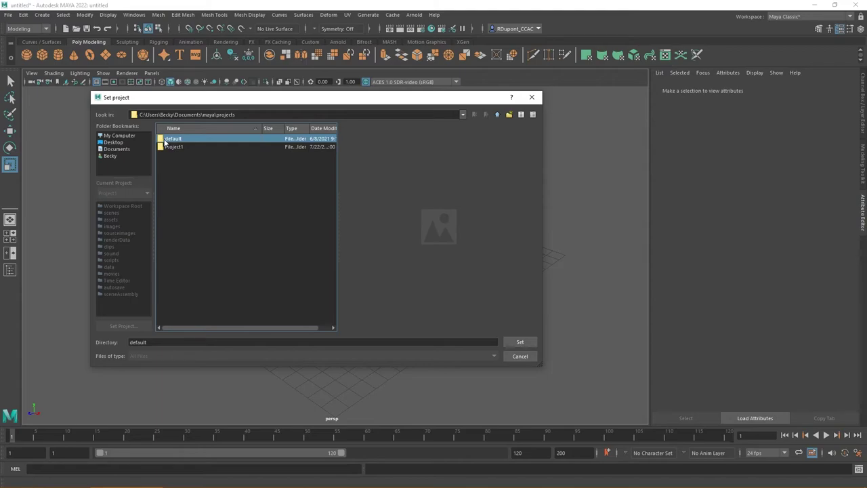
pyautogui.doubleClick(165, 140)
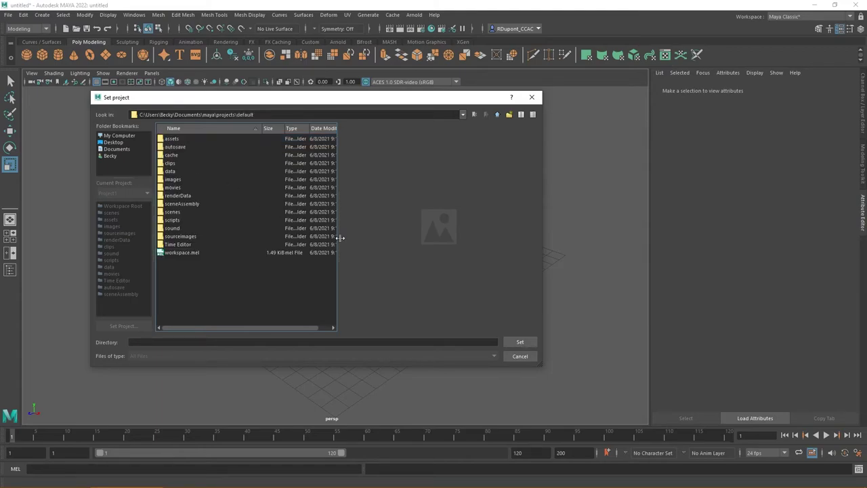
pyautogui.click(520, 342)
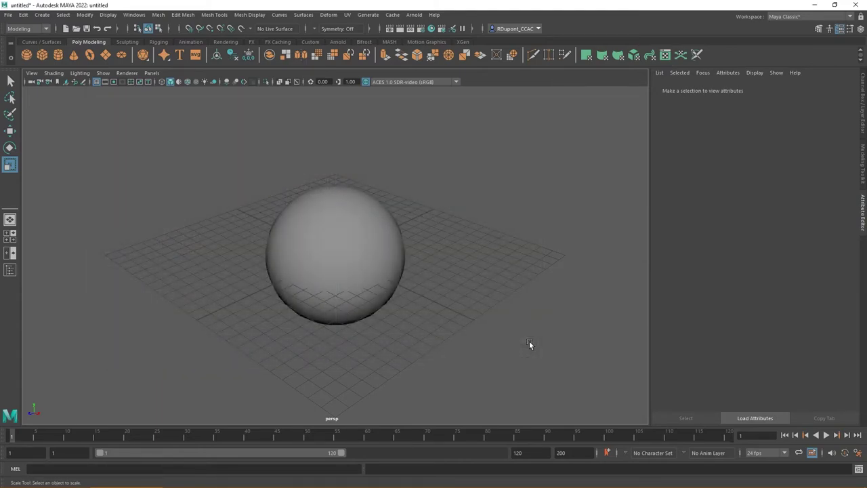
# Step: Save the scene as ExampleFile in Maya Binary format in the default project's scenes folder
pyautogui.click(8, 14)
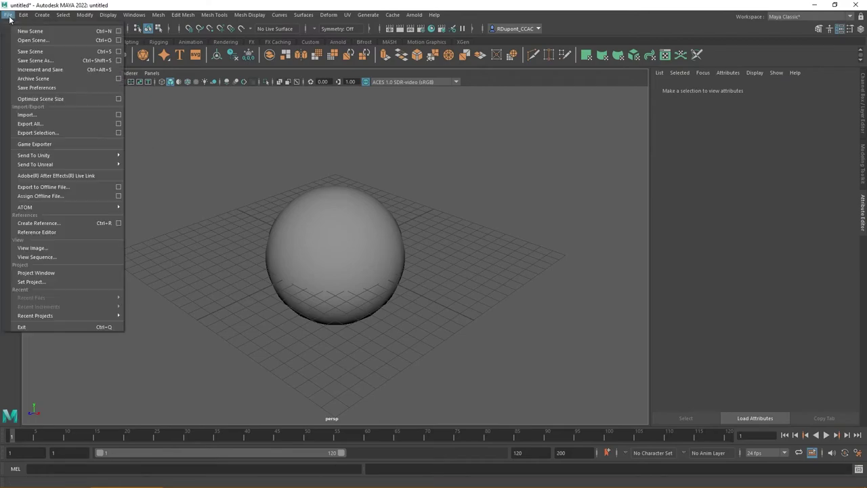
pyautogui.click(44, 53)
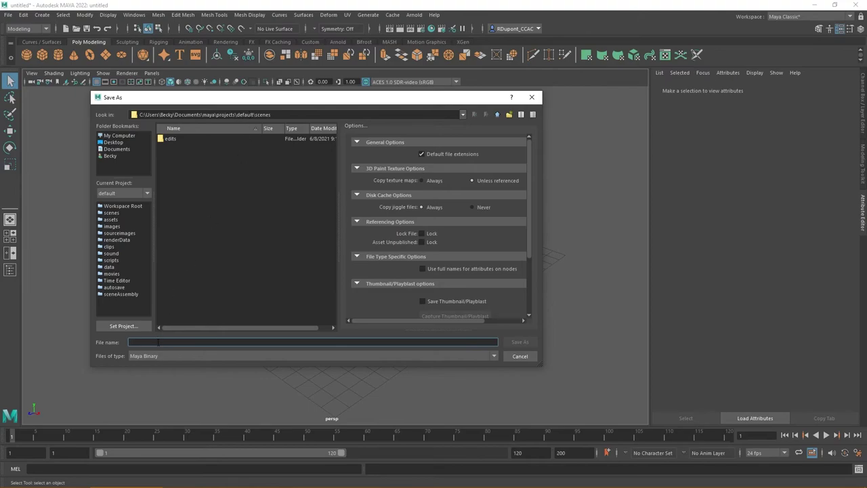
pyautogui.write('ExampleFile')
pyautogui.press('Return')
pyautogui.press('r')
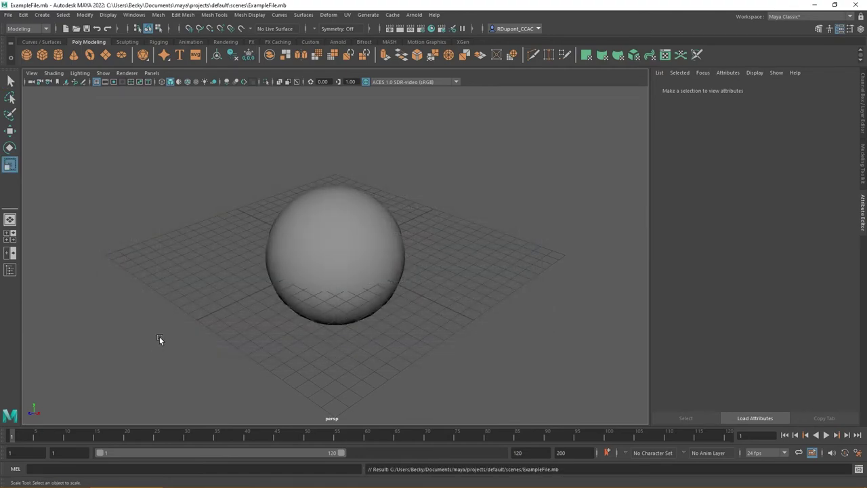
# Step: Switch to File Explorer and check the default project's scenes folder for the saved ExampleFile
pyautogui.hotkey('alt', 'Tab')
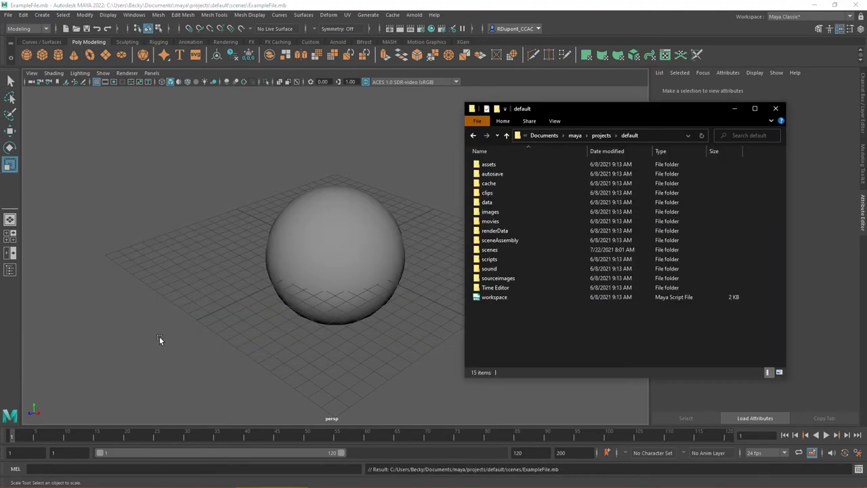
pyautogui.doubleClick(489, 249)
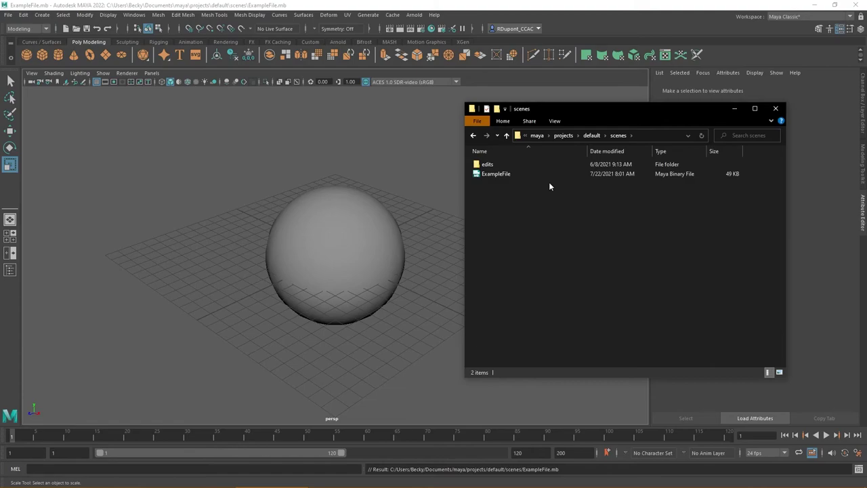
pyautogui.click(592, 135)
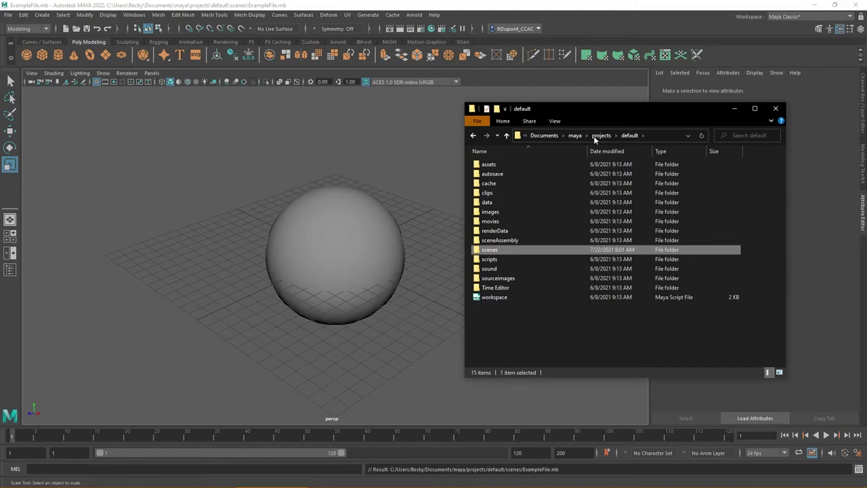
# Step: Compress the Project1 folder in the projects directory into a zipped folder, keeping the name Project1
pyautogui.click(594, 136)
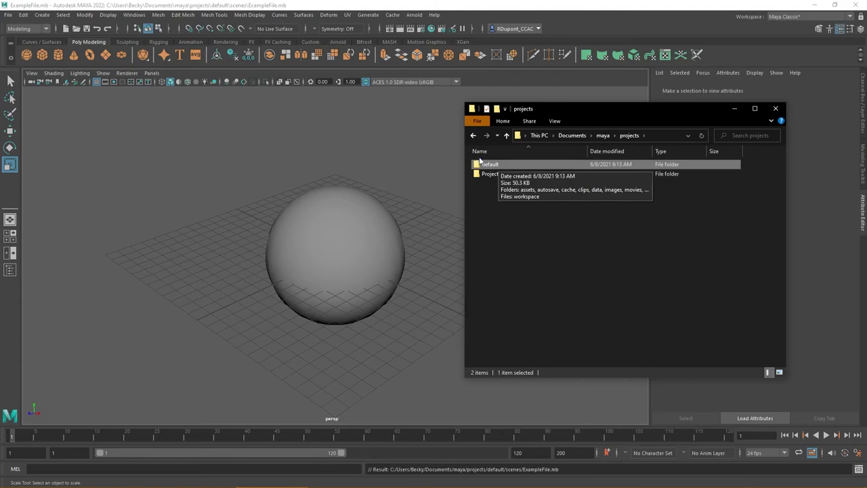
pyautogui.moveTo(484, 175)
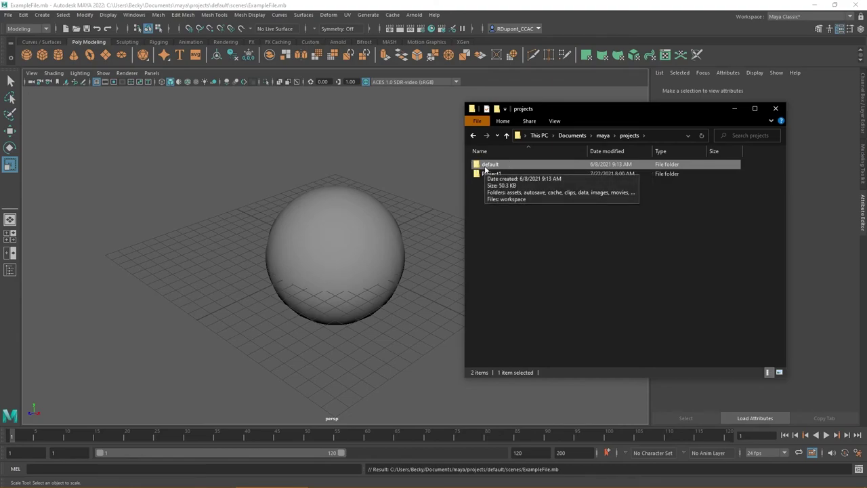
pyautogui.click(484, 174)
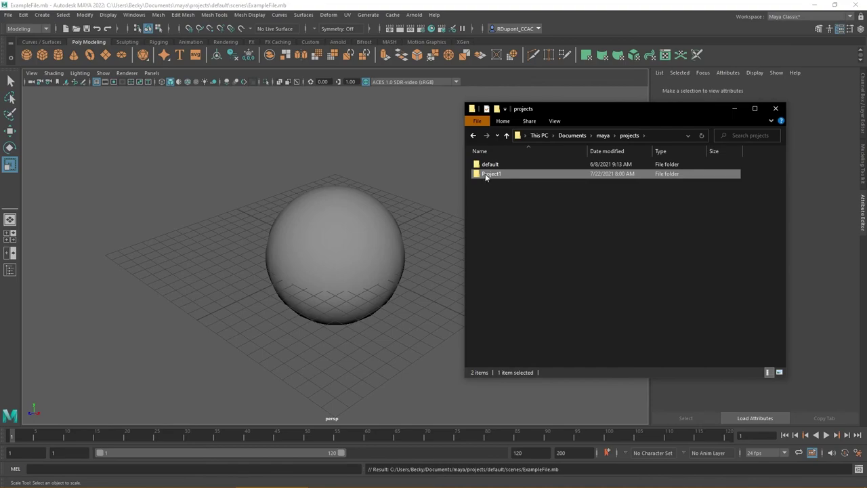
pyautogui.doubleClick(485, 175)
pyautogui.rightClick(484, 174)
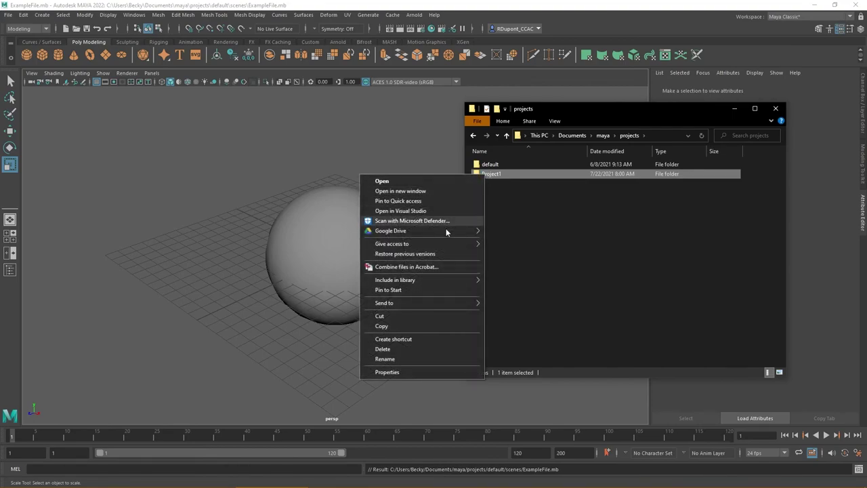
pyautogui.moveTo(421, 306)
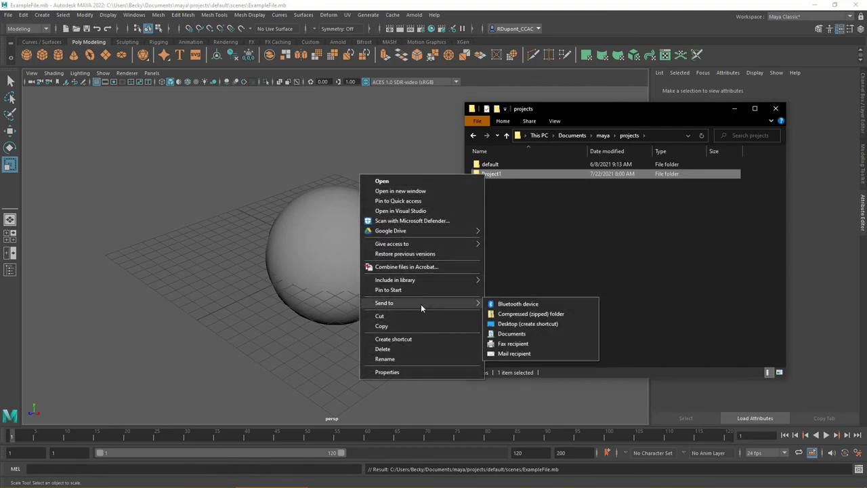
pyautogui.click(504, 314)
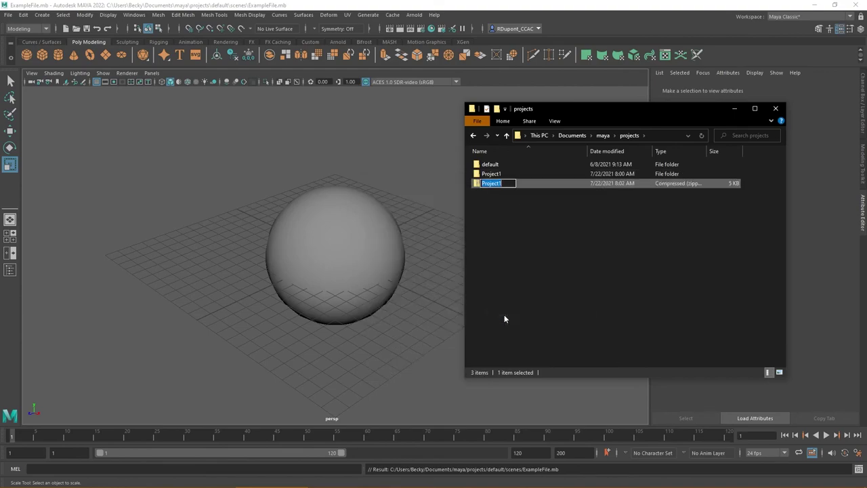
pyautogui.click(513, 220)
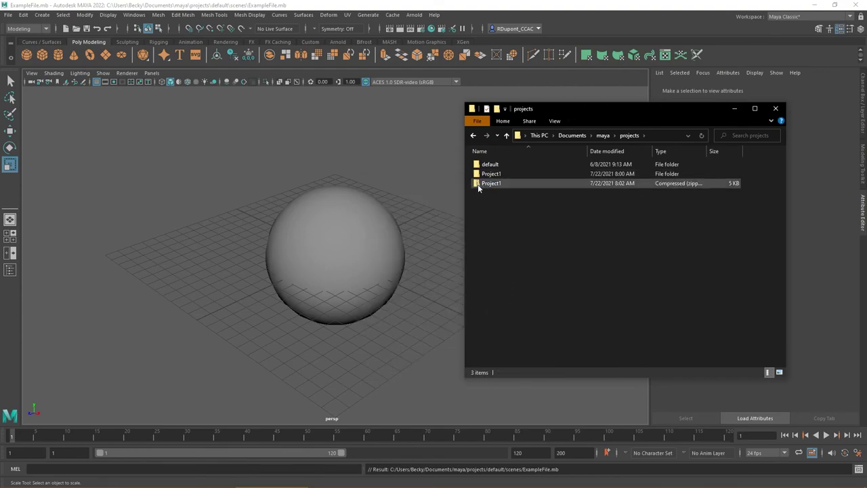
pyautogui.moveTo(478, 184)
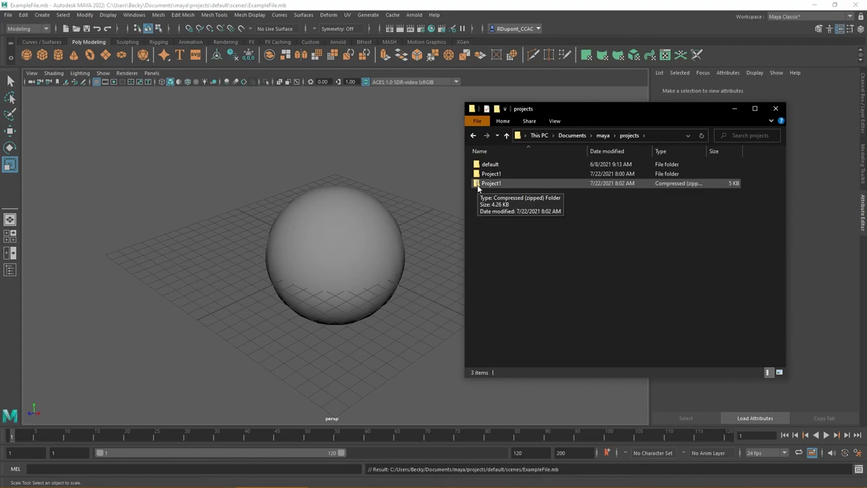